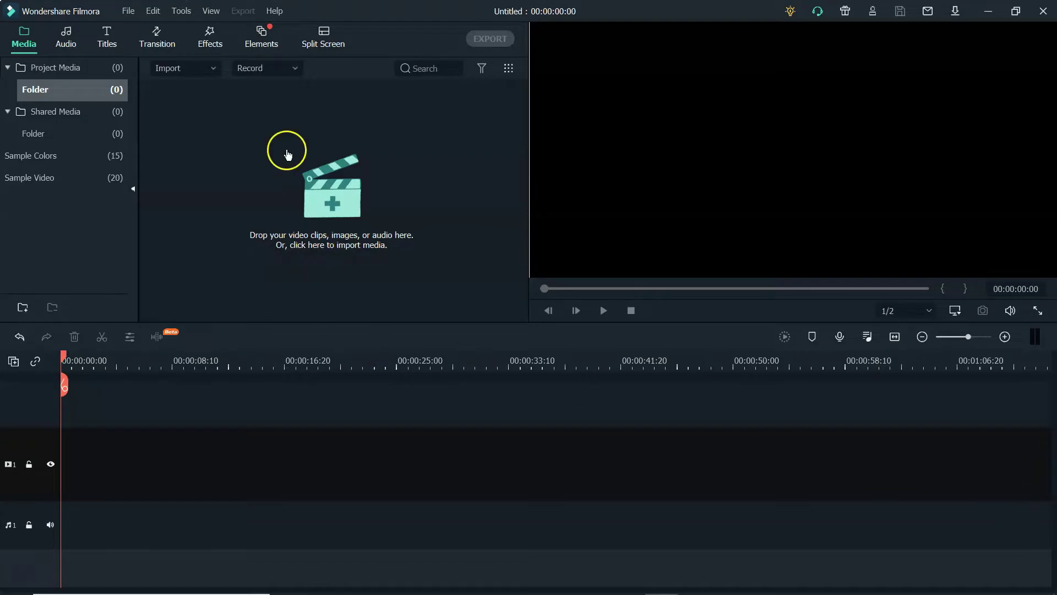
Import the C0051 video into the media bin by dragging it in from the 2021-03-08 folder window.
left_click(157, 72)
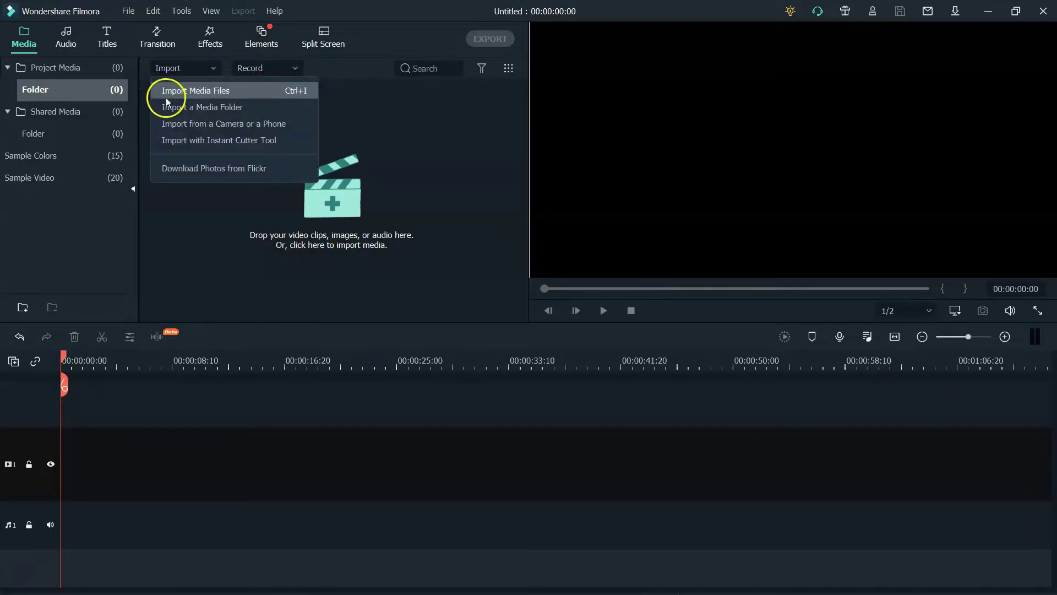
left_click(170, 145)
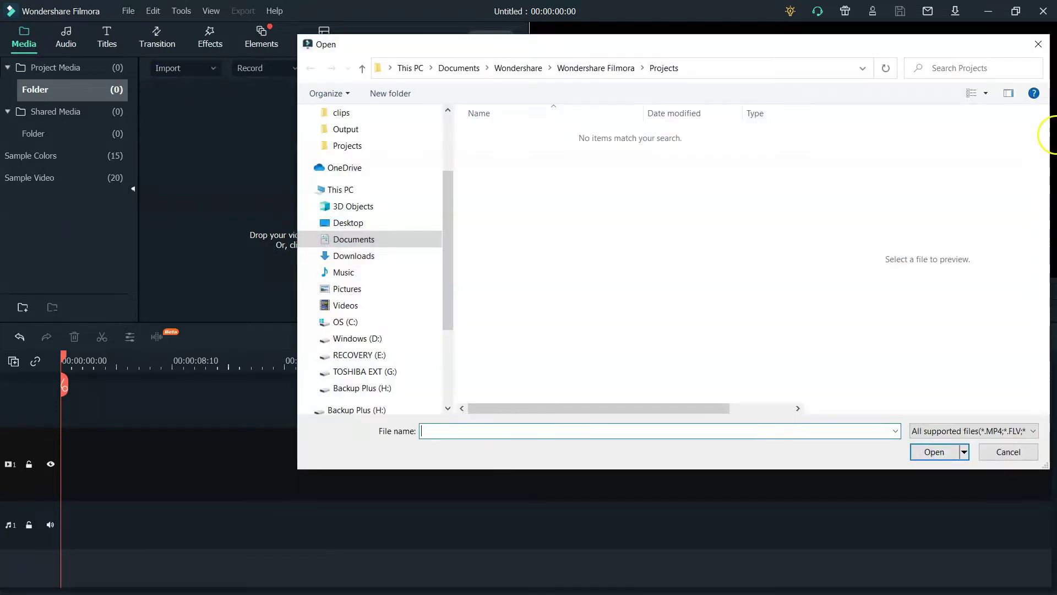
left_click(1038, 47)
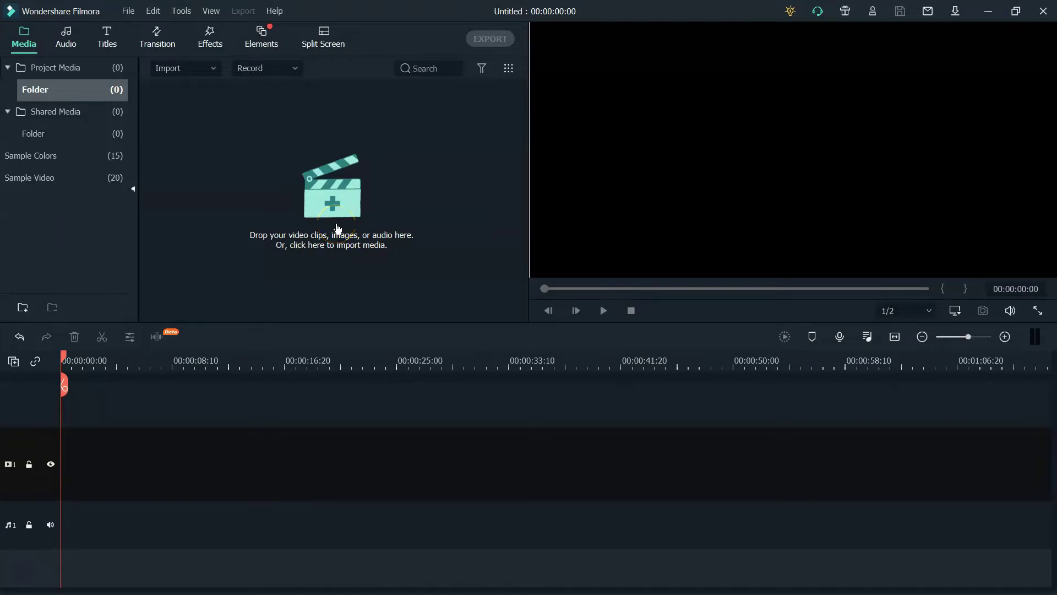
key("super")
left_click(592, 581)
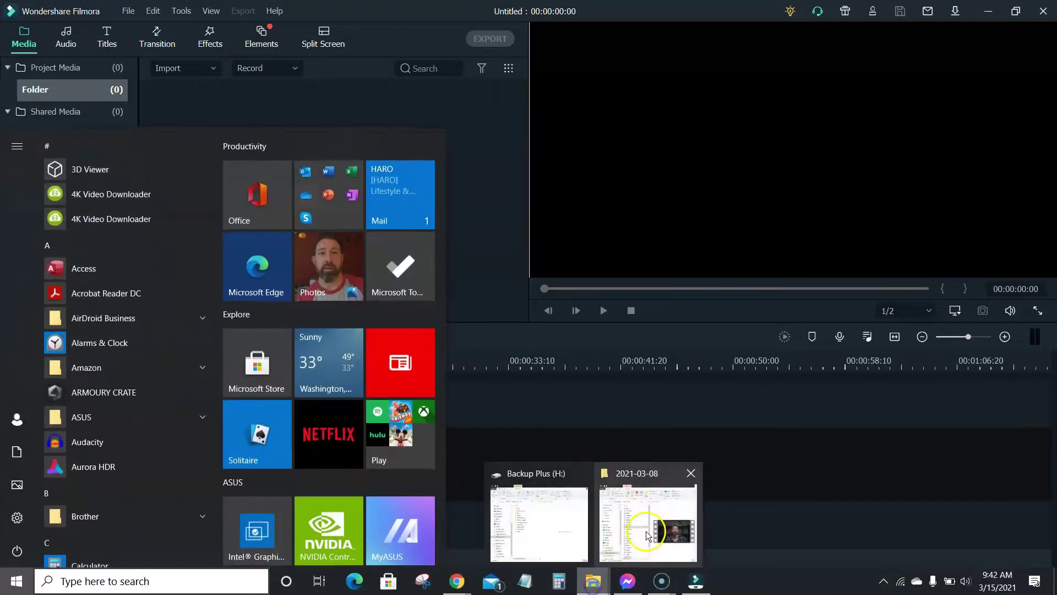
left_click(644, 515)
left_click_drag(647, 313, 311, 211)
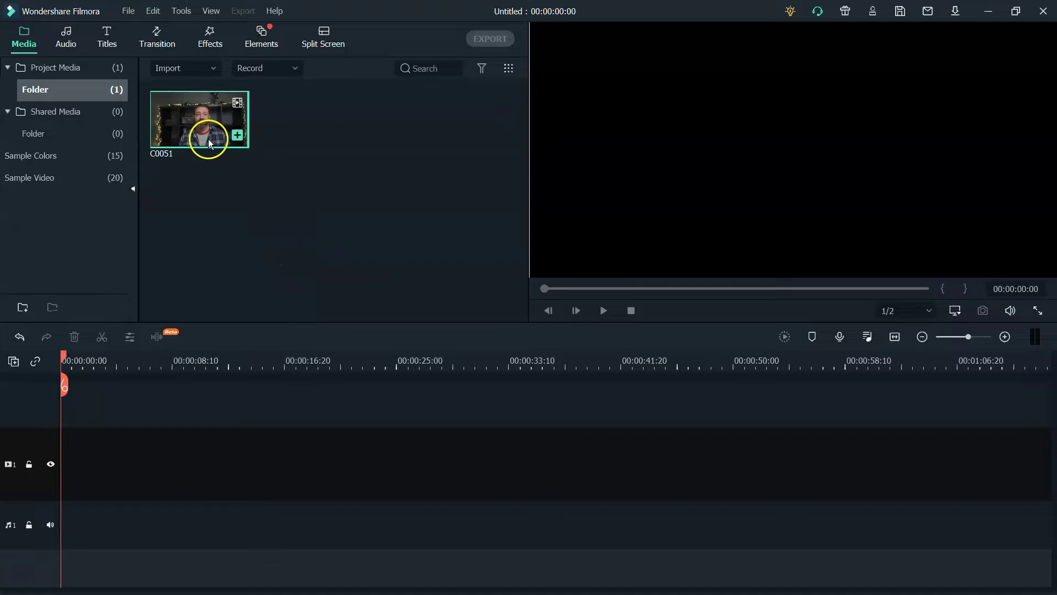
left_click_drag(207, 131, 179, 246)
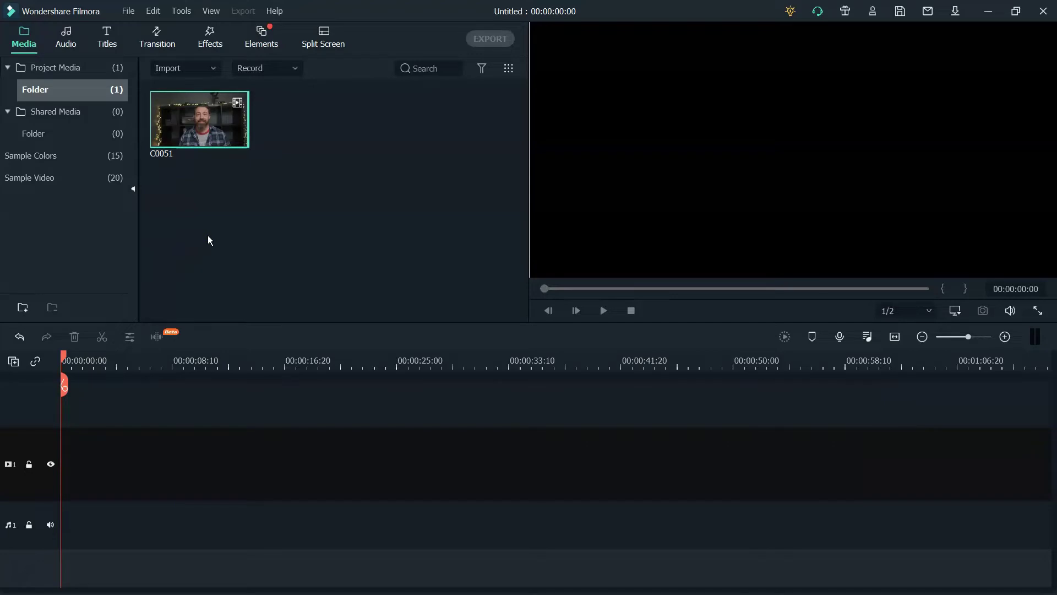
left_click(197, 263)
Place C0051 at the start of video track 1, undo the extra copies, and delete empty tracks.
left_click_drag(196, 116, 68, 474)
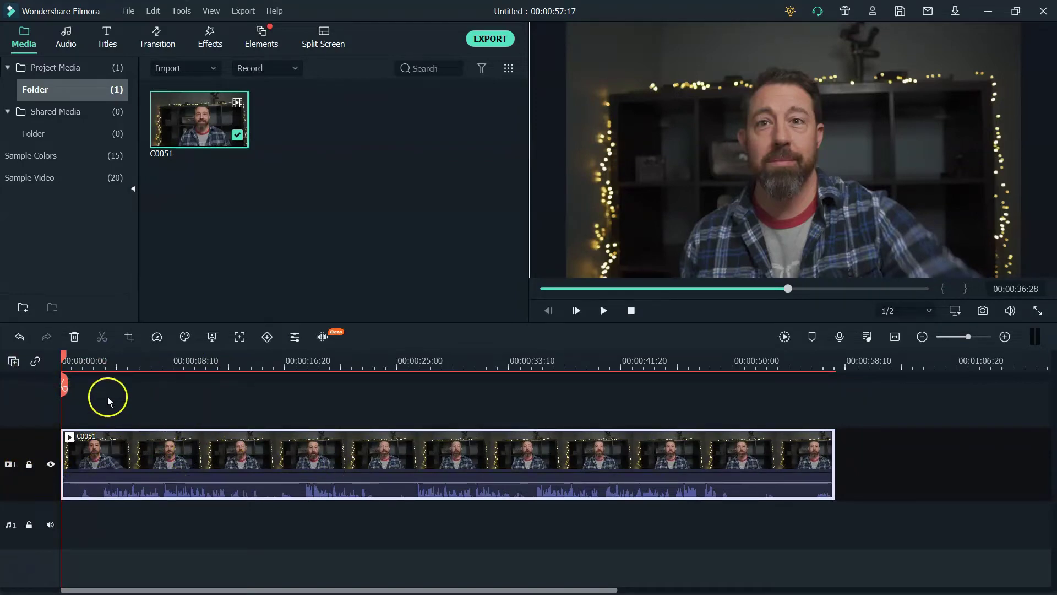
left_click_drag(182, 118, 98, 400)
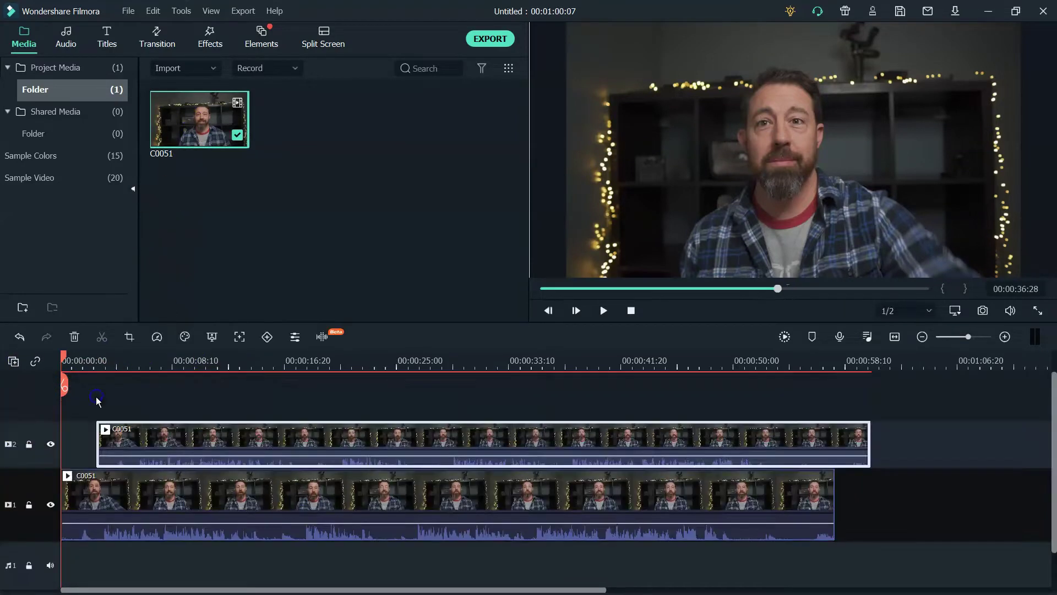
left_click_drag(184, 145, 184, 392)
left_click_drag(219, 138, 267, 424)
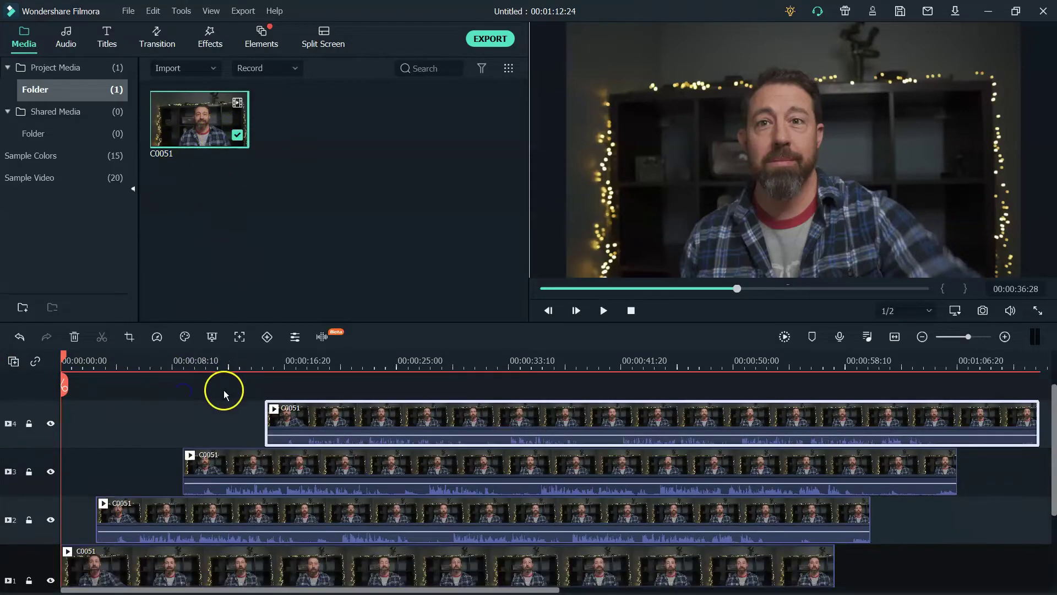
left_click(305, 413)
key("ctrl+z")
key("ctrl+z")
key("ctrl+z")
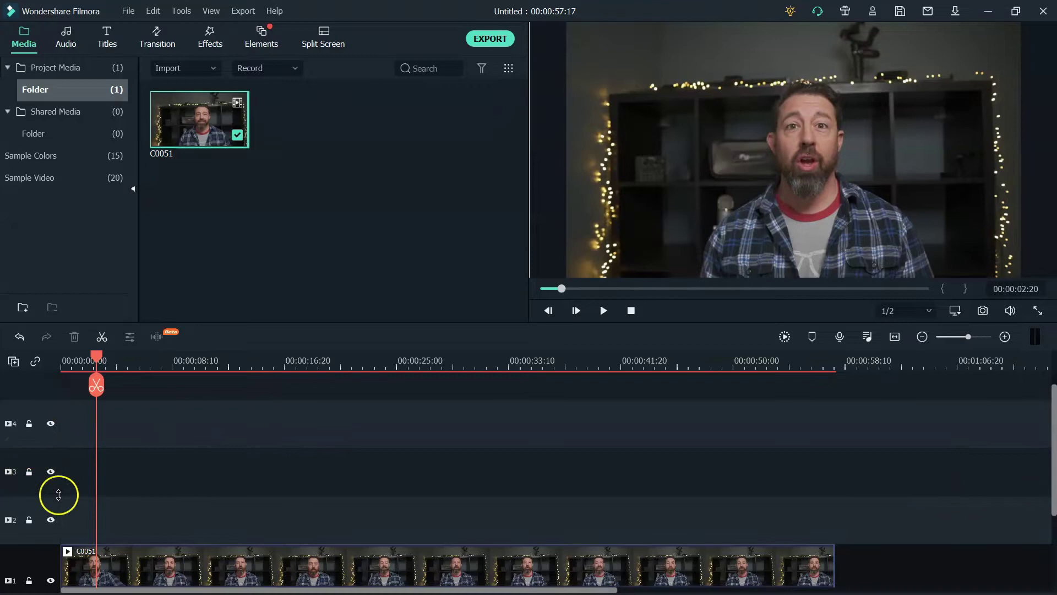
right_click(23, 456)
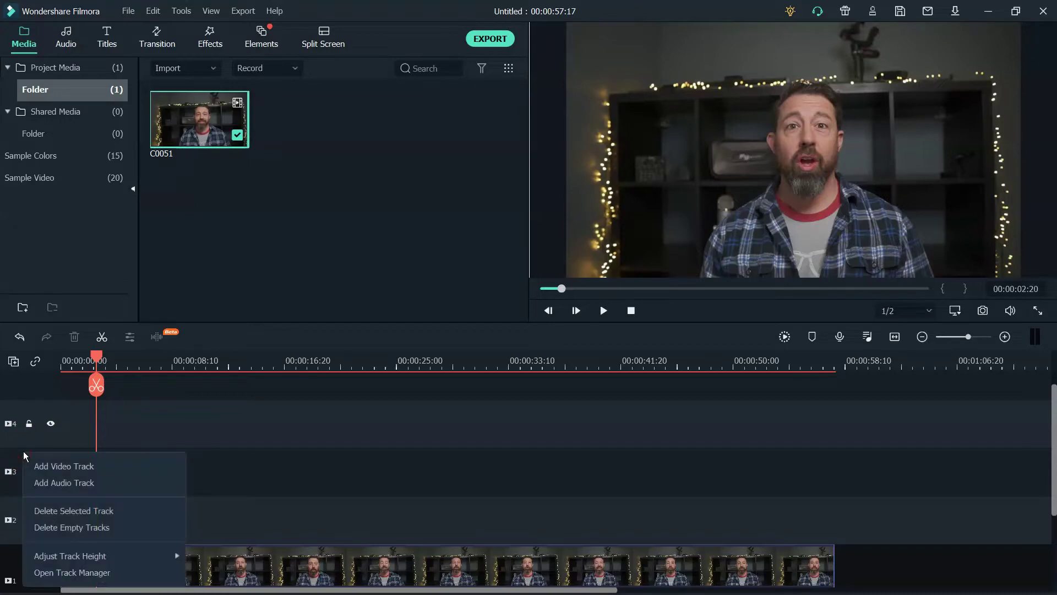
left_click(73, 526)
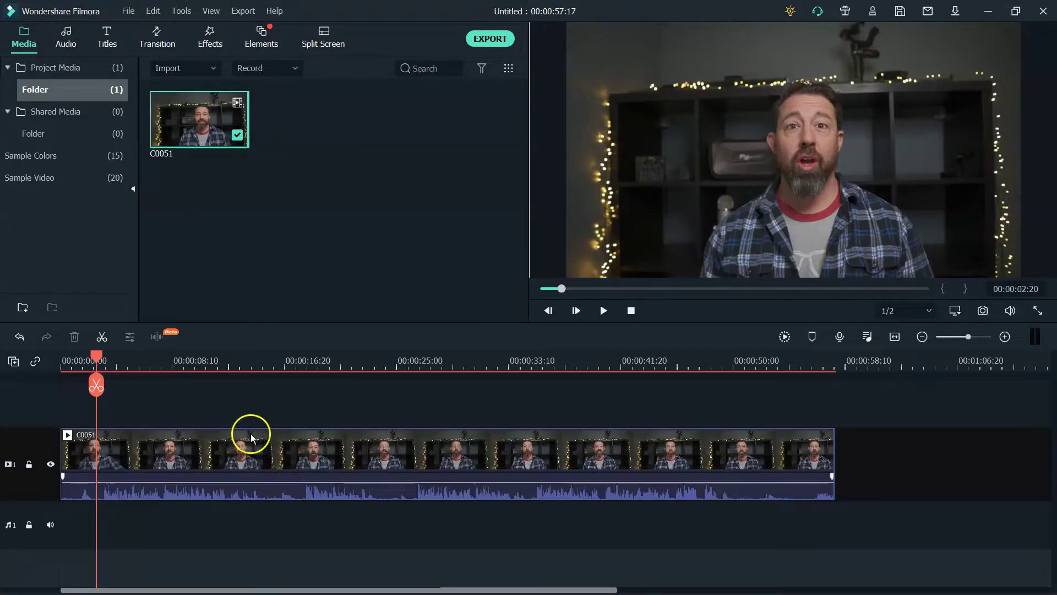
Split C0051 at 00:00:01:14 and 00:00:02:18, then ripple delete the opening pieces so it starts at zero.
left_click_drag(309, 361, 386, 385)
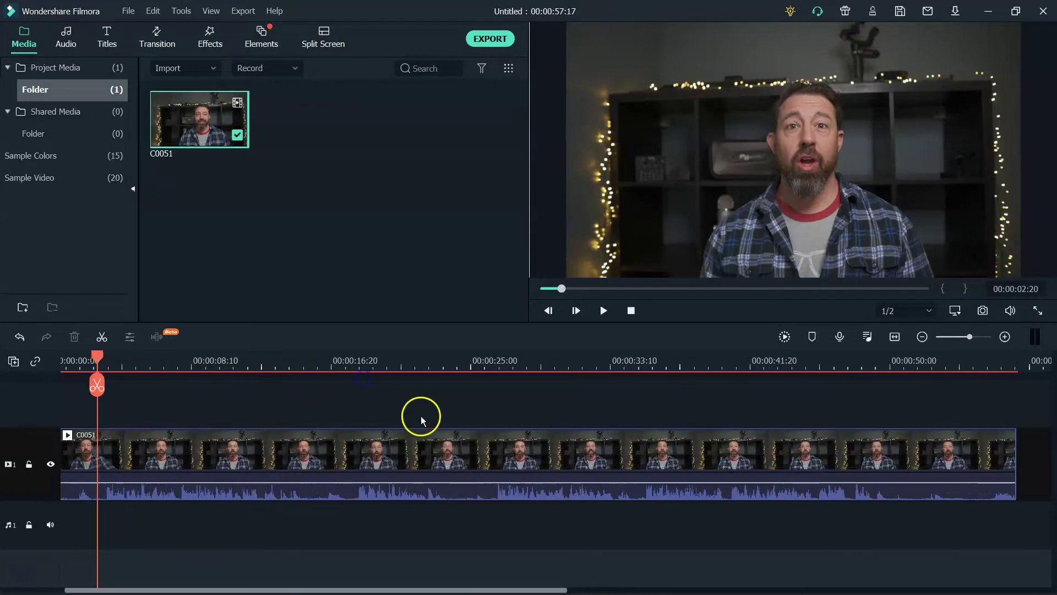
left_click_drag(98, 365, 78, 366)
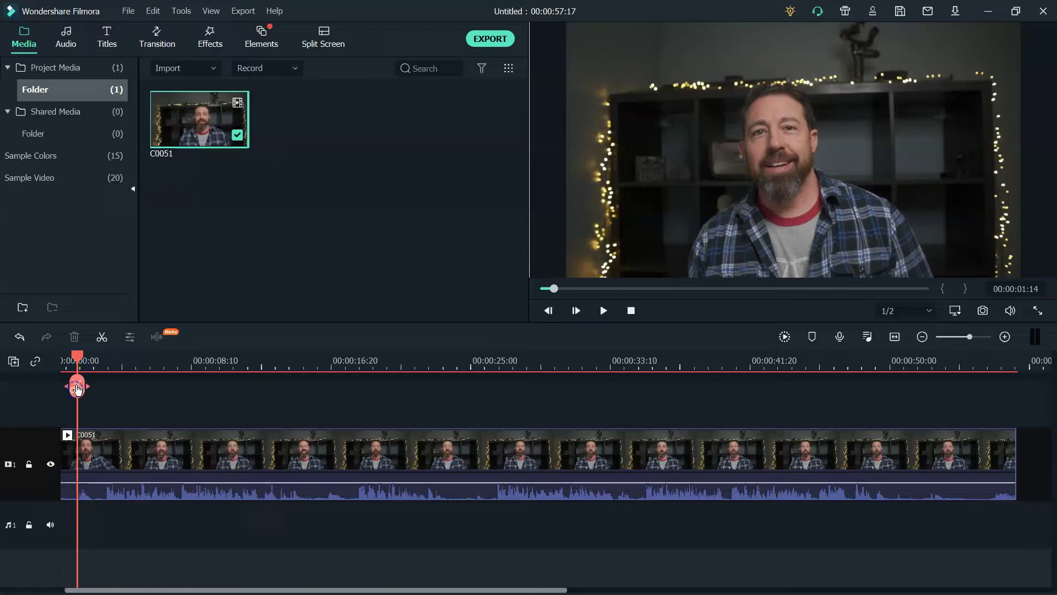
left_click(81, 392)
left_click_drag(77, 347, 108, 361)
left_click(89, 386)
left_click(105, 387)
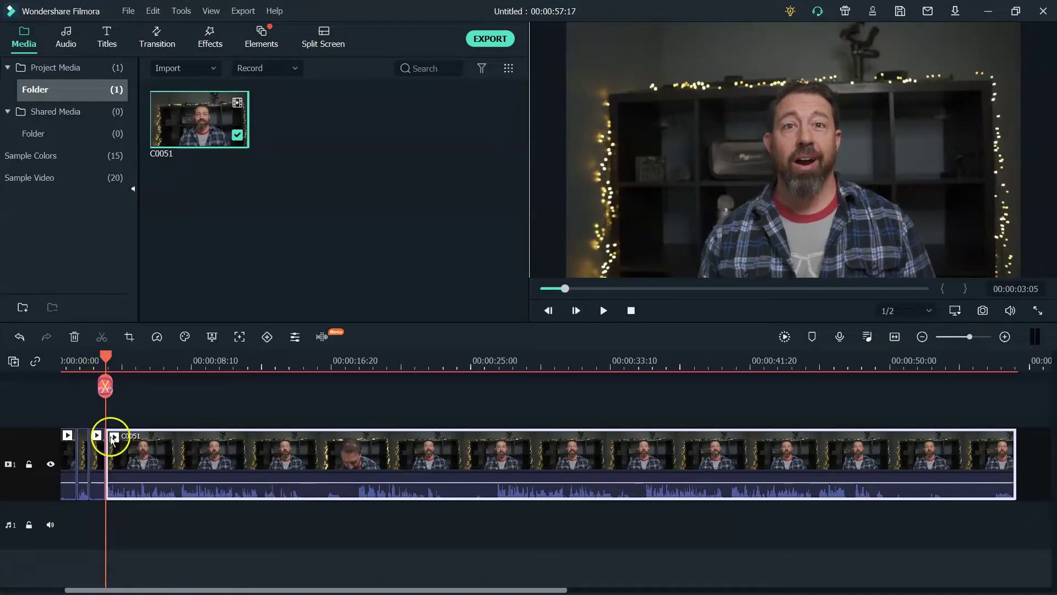
left_click(99, 437)
right_click(99, 437)
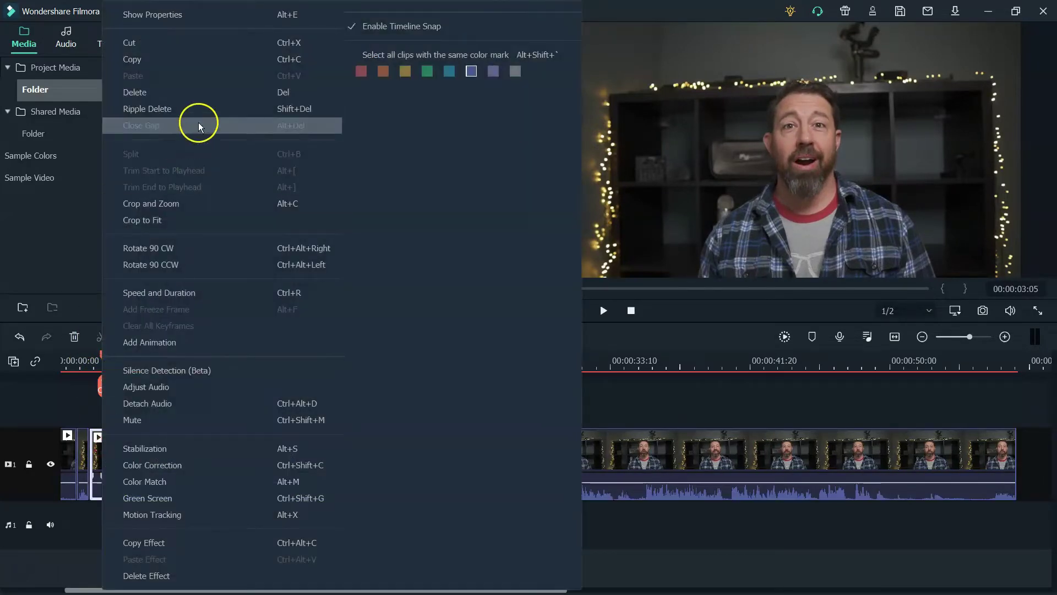
left_click(198, 110)
left_click(65, 452)
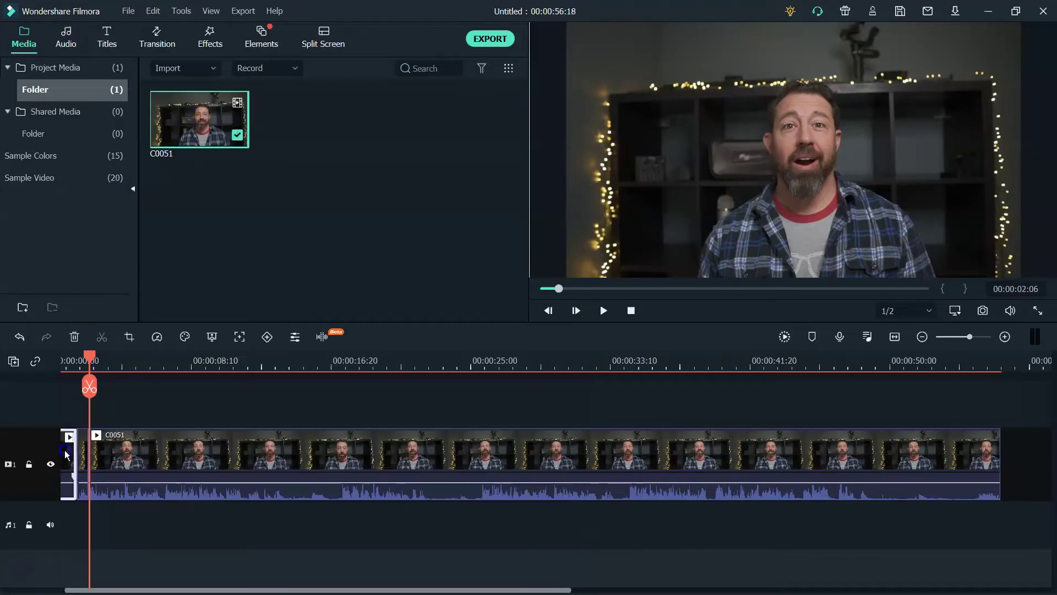
right_click(65, 452)
left_click(149, 123)
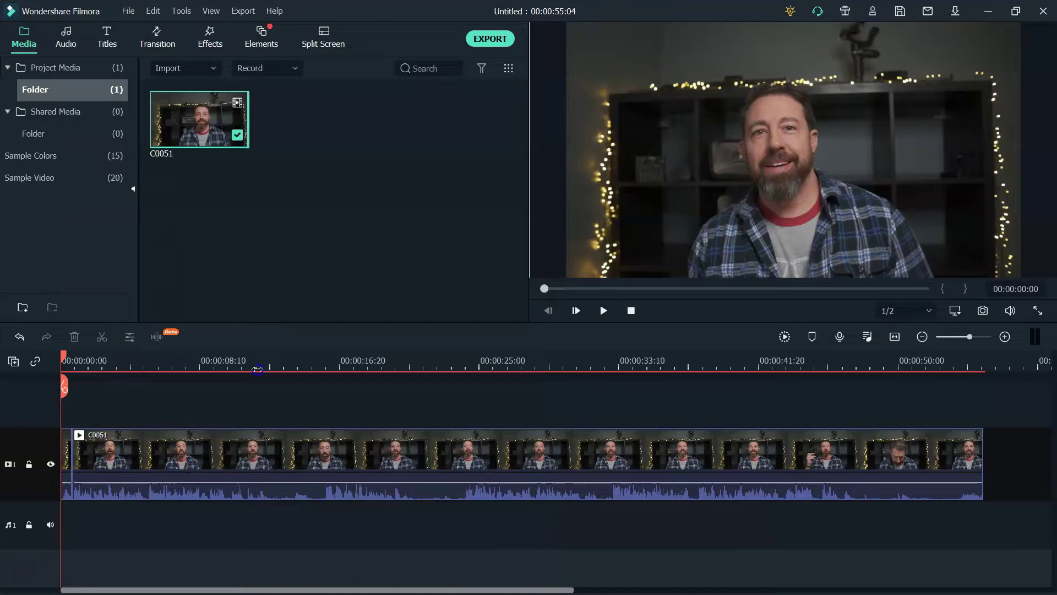
Split the clip at 00:00:04:26 and 00:00:05:07 and ripple delete the tiny piece between them.
left_click_drag(257, 369, 594, 377)
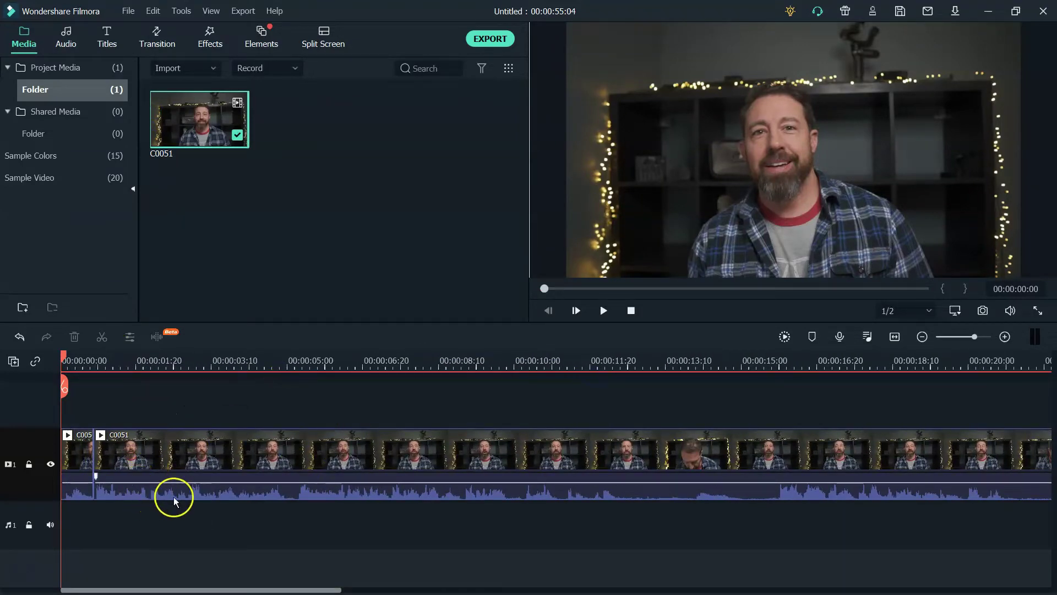
left_click(287, 364)
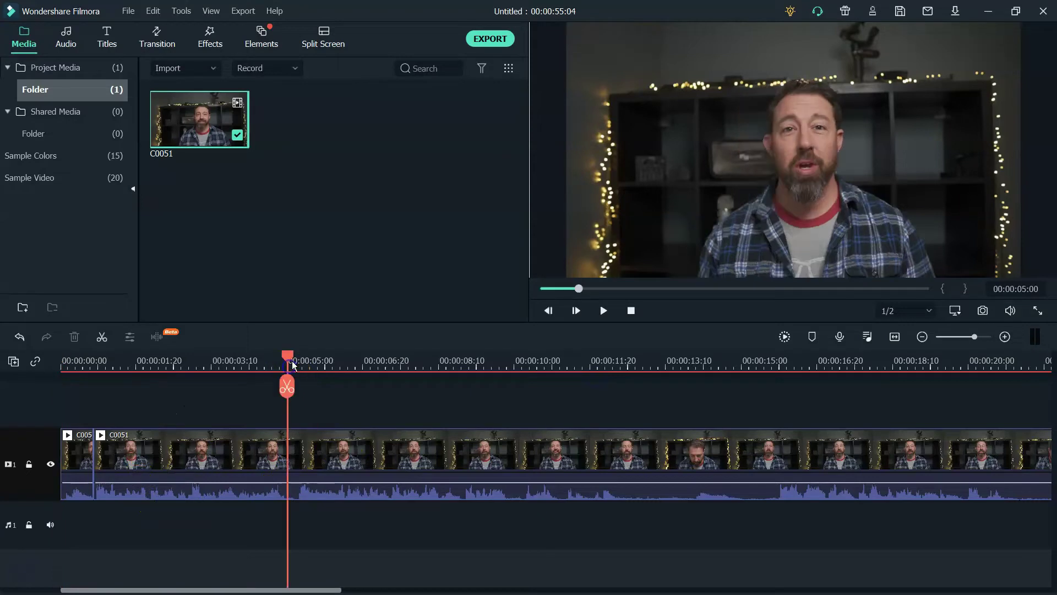
left_click_drag(289, 361, 284, 359)
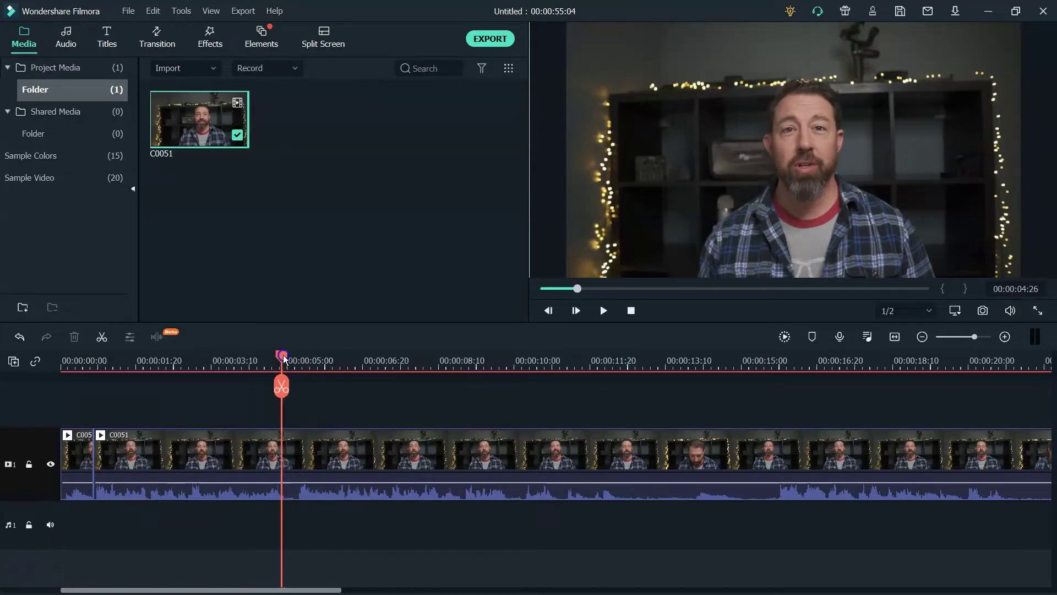
left_click(282, 386)
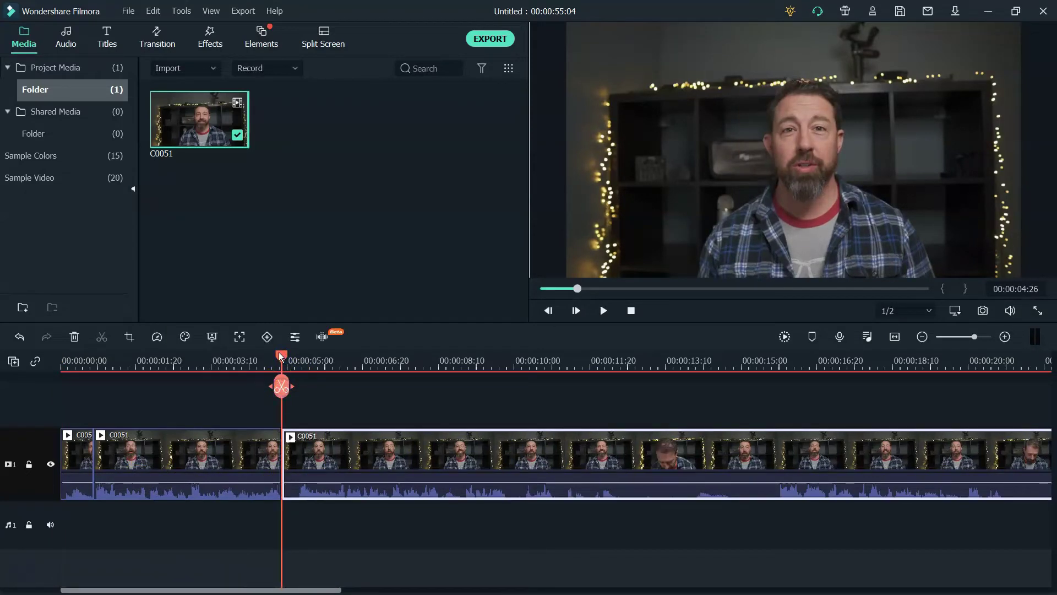
left_click(295, 360)
left_click(297, 361)
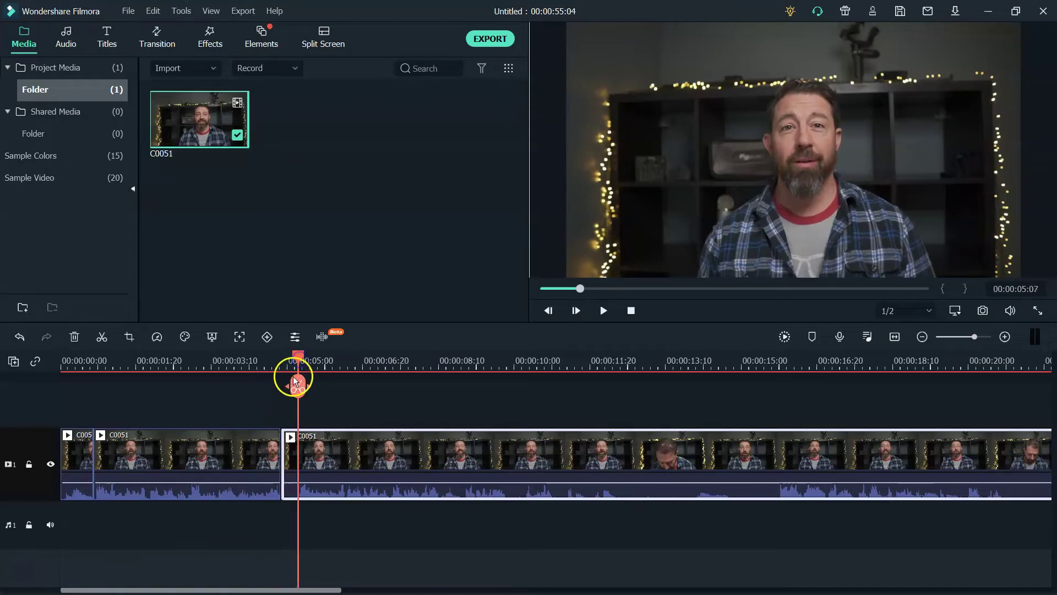
left_click(296, 384)
left_click(287, 468)
right_click(286, 468)
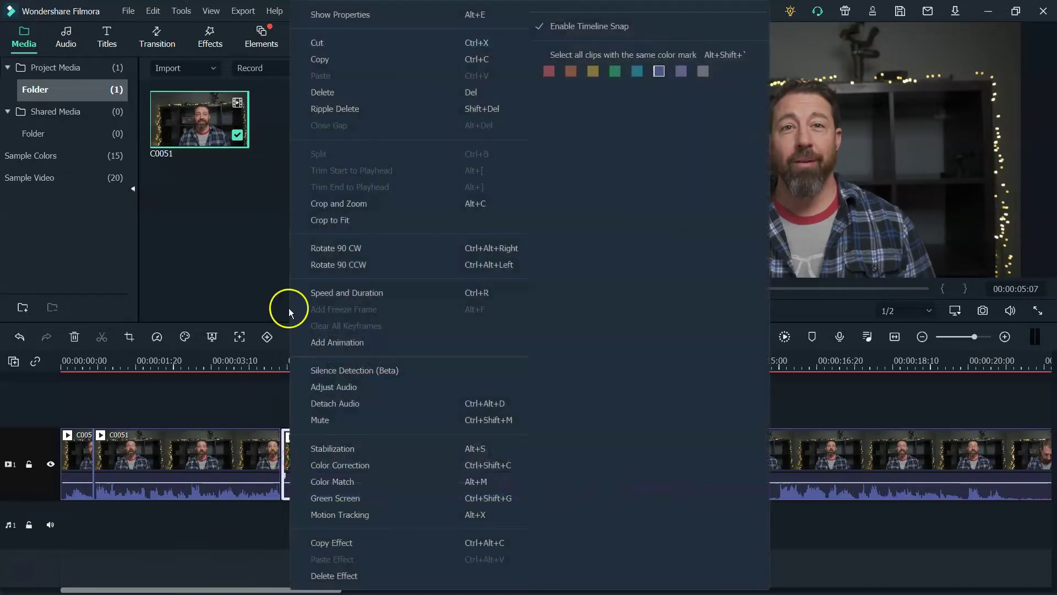
left_click(362, 106)
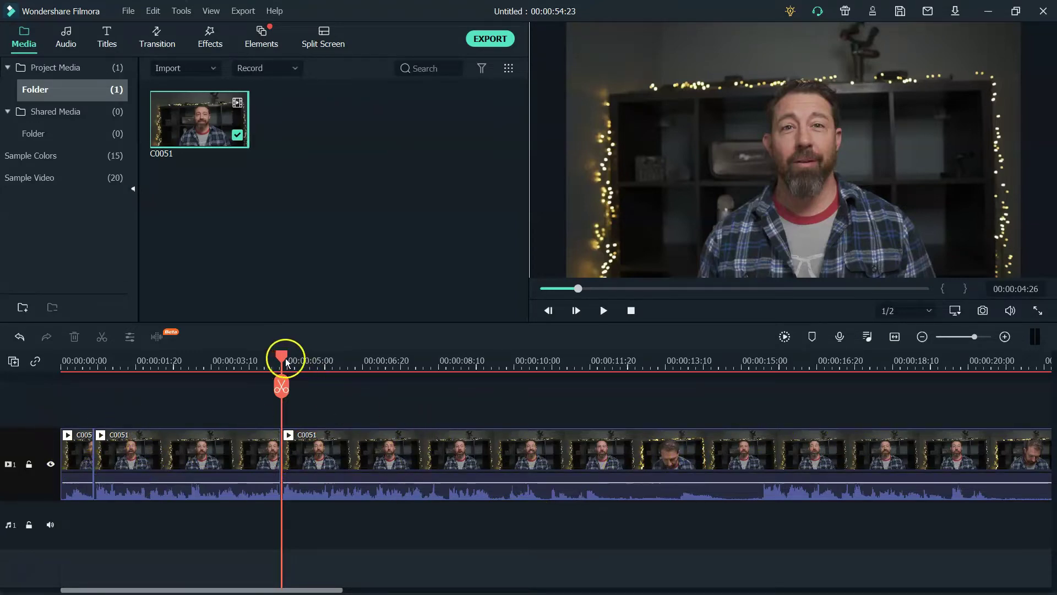
Split the clip at 00:00:15:13 and ripple delete the middle section.
left_click_drag(281, 355, 762, 361)
left_click(761, 387)
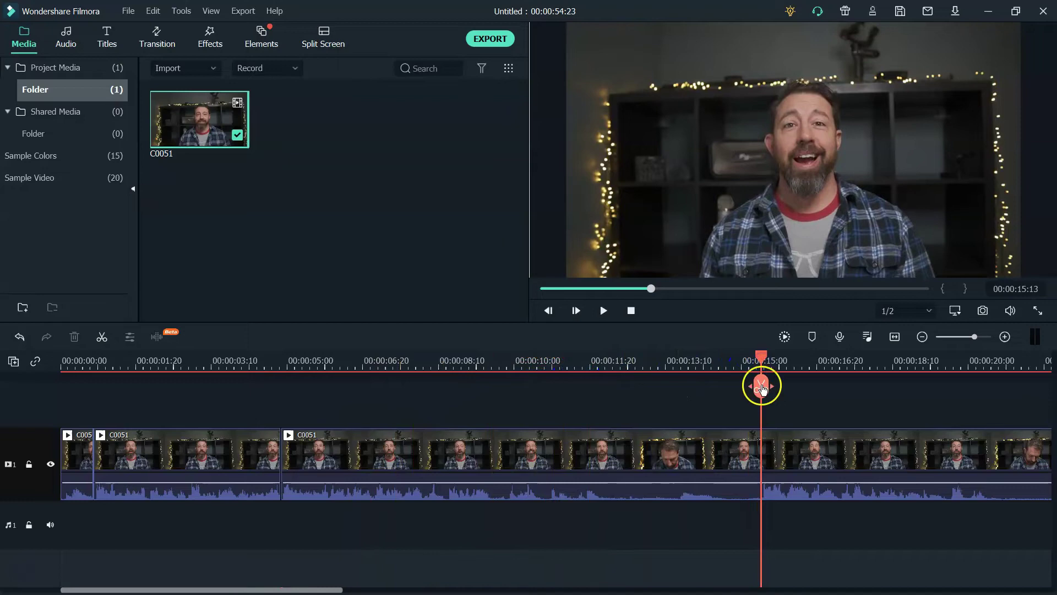
left_click(736, 450)
right_click(736, 451)
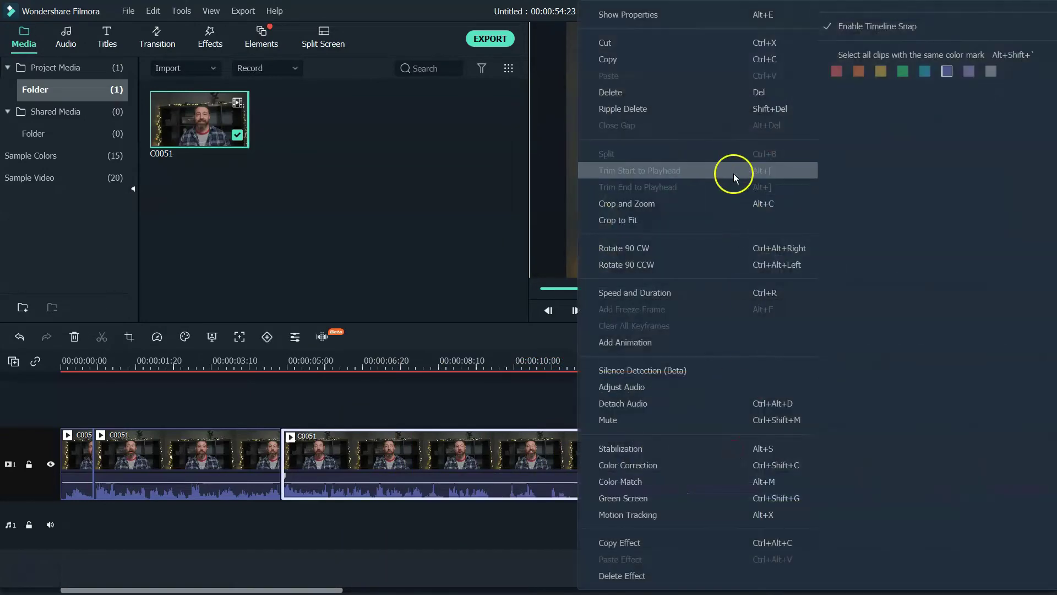
left_click(731, 109)
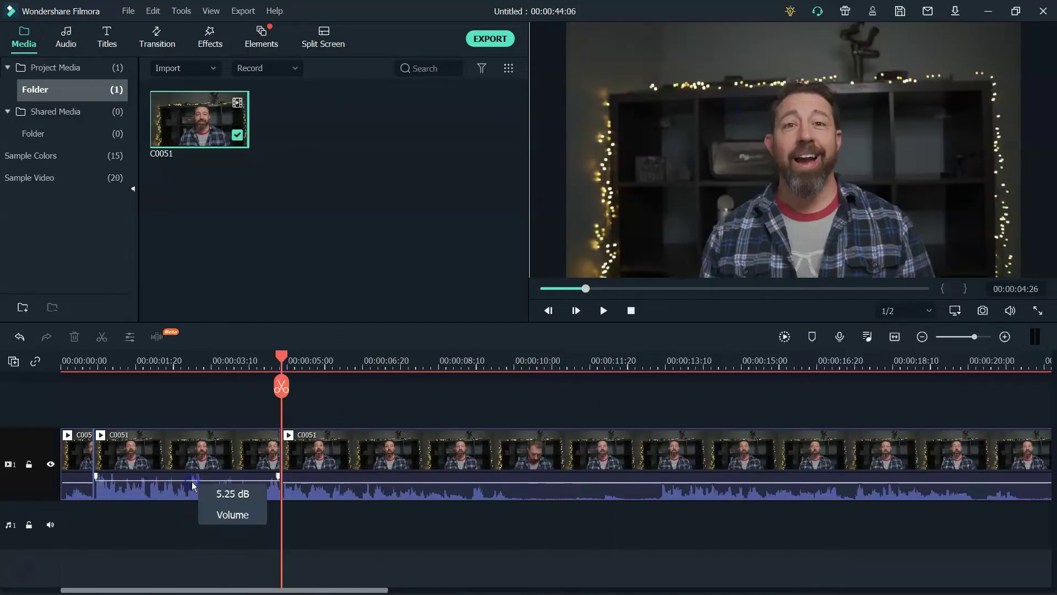
Remove the leftover middle clip and the short first clip with Shift+Delete.
right_click(192, 501)
left_click(172, 447)
left_click(220, 442)
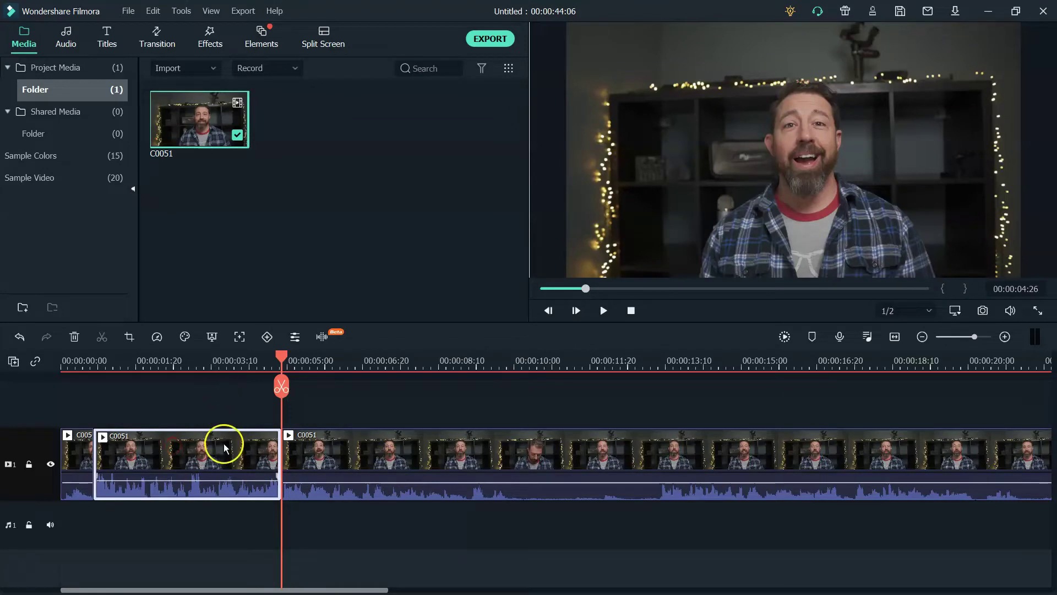
key("shift+Delete")
left_click(82, 467)
key("shift+Delete")
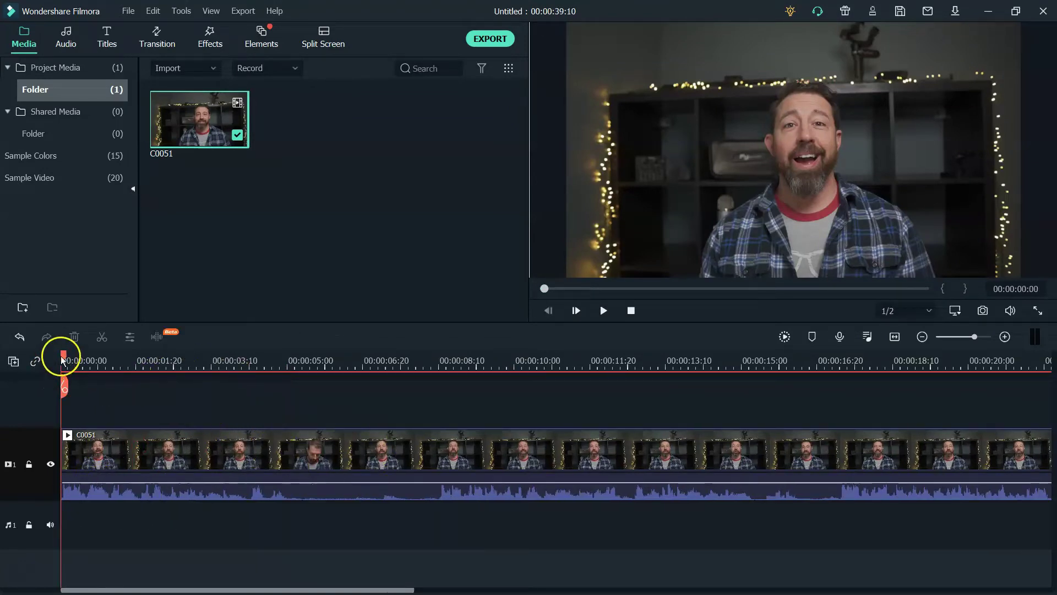
left_click_drag(63, 361, 439, 342)
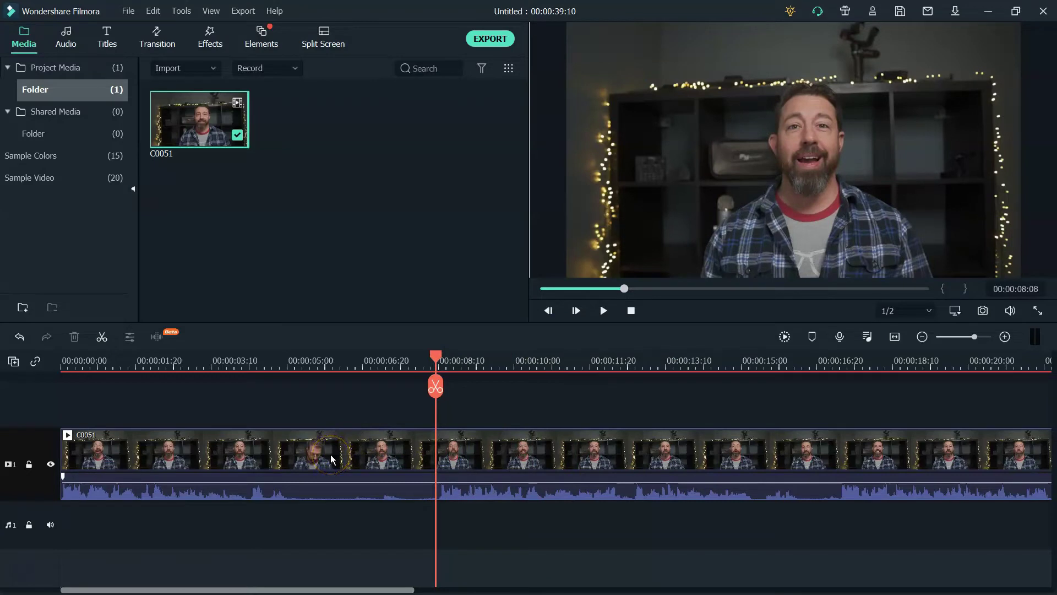
left_click(326, 472)
left_click(332, 406)
left_click(335, 452)
left_click(307, 448)
left_click_drag(439, 361, 439, 365)
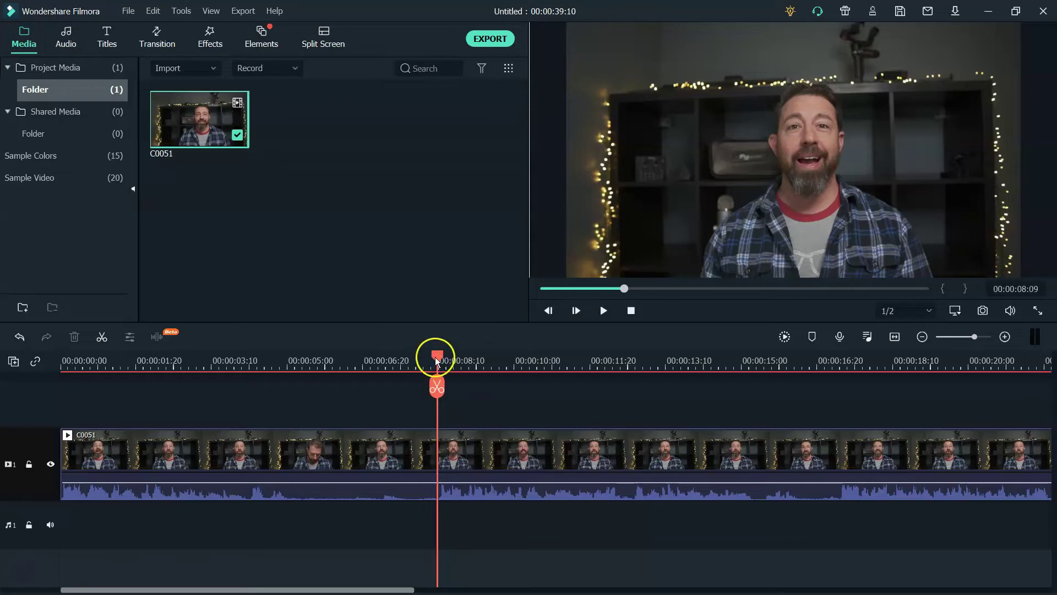
left_click_drag(439, 361, 437, 354)
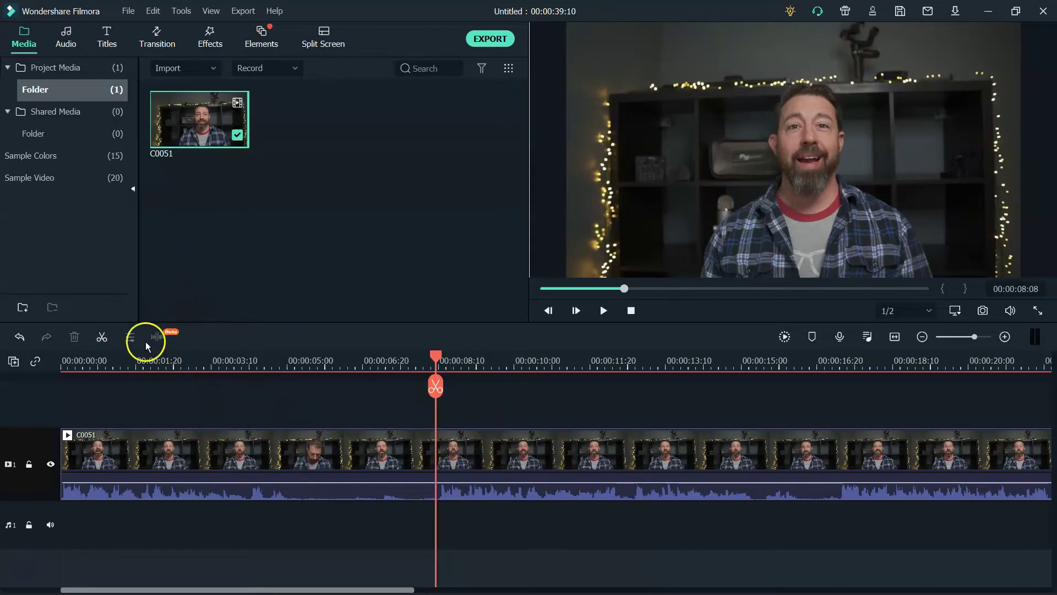
Select the C0051 clip and run Silence Detection (Beta) on it.
left_click(183, 449)
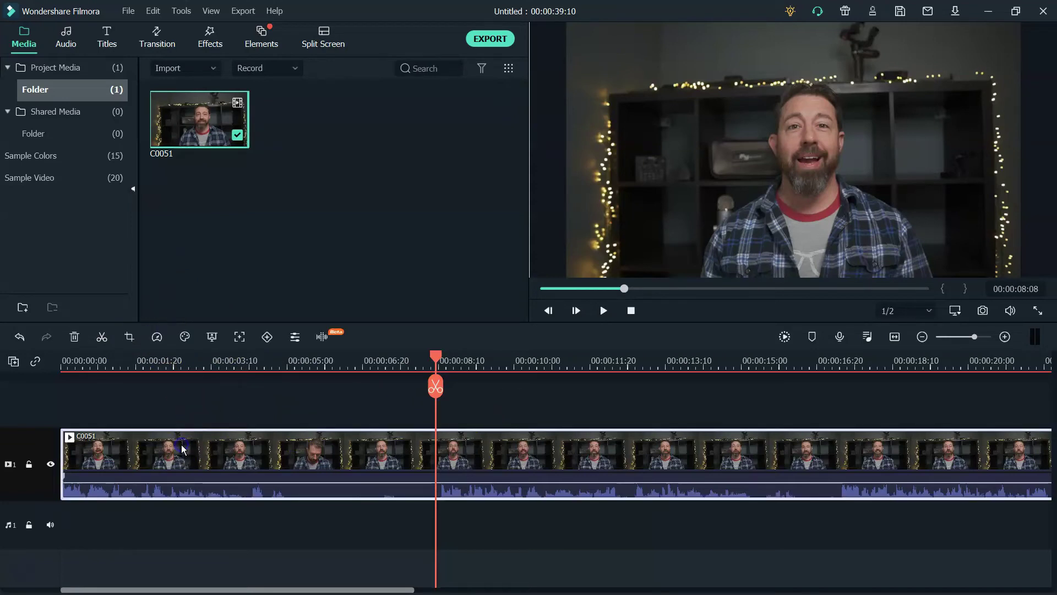
left_click(324, 340)
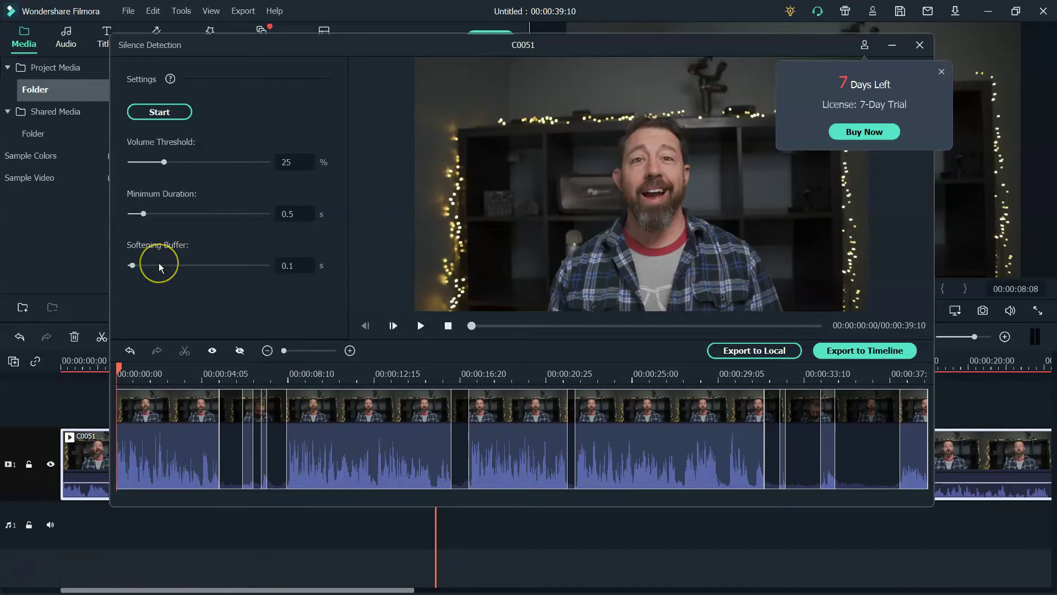
Dismiss the trial notice and export the silence-trimmed result to the timeline with default settings.
left_click(158, 214)
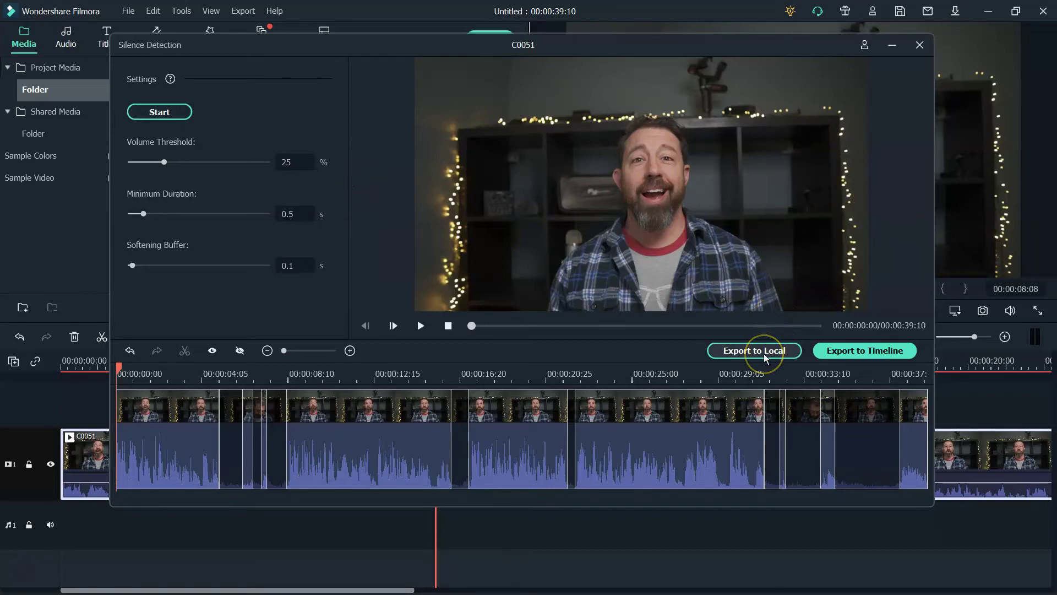
left_click(841, 356)
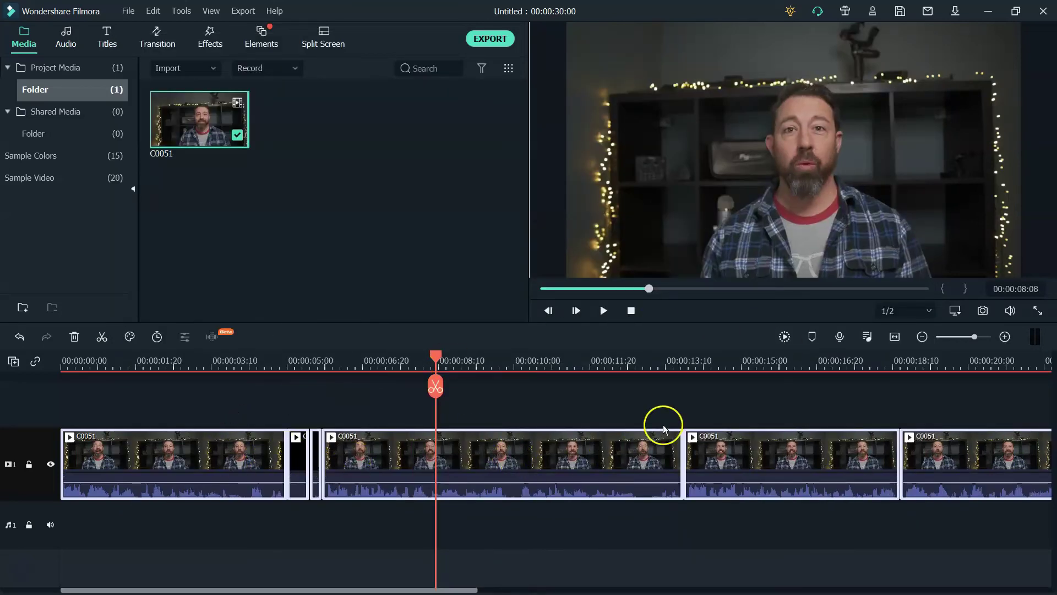
Preview the silence-removed cuts by scrubbing the playhead from 00:00:04:20 to 00:00:10:07.
left_click_drag(395, 589, 203, 574)
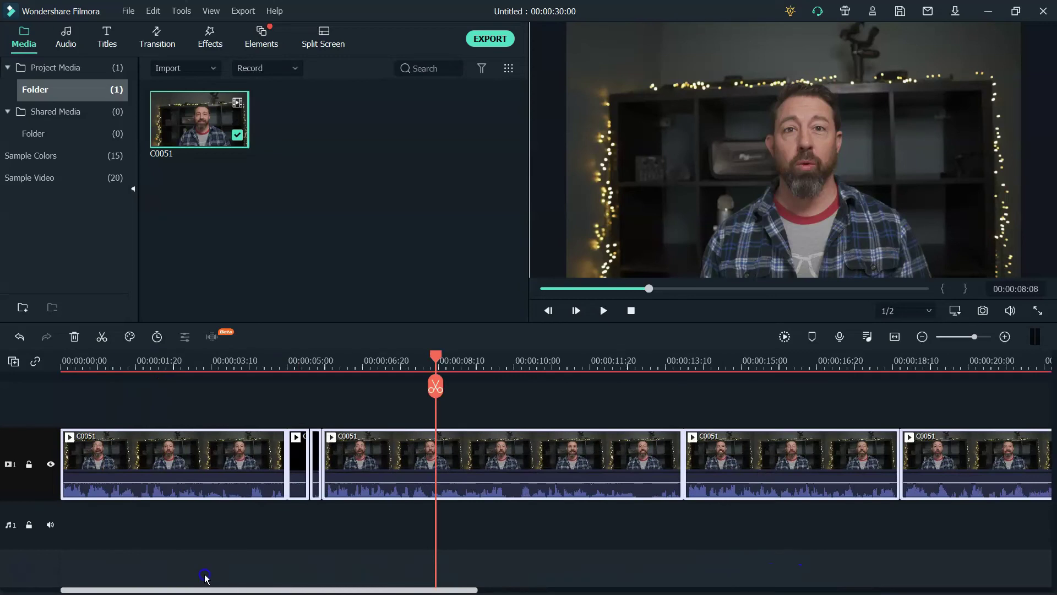
left_click(272, 359)
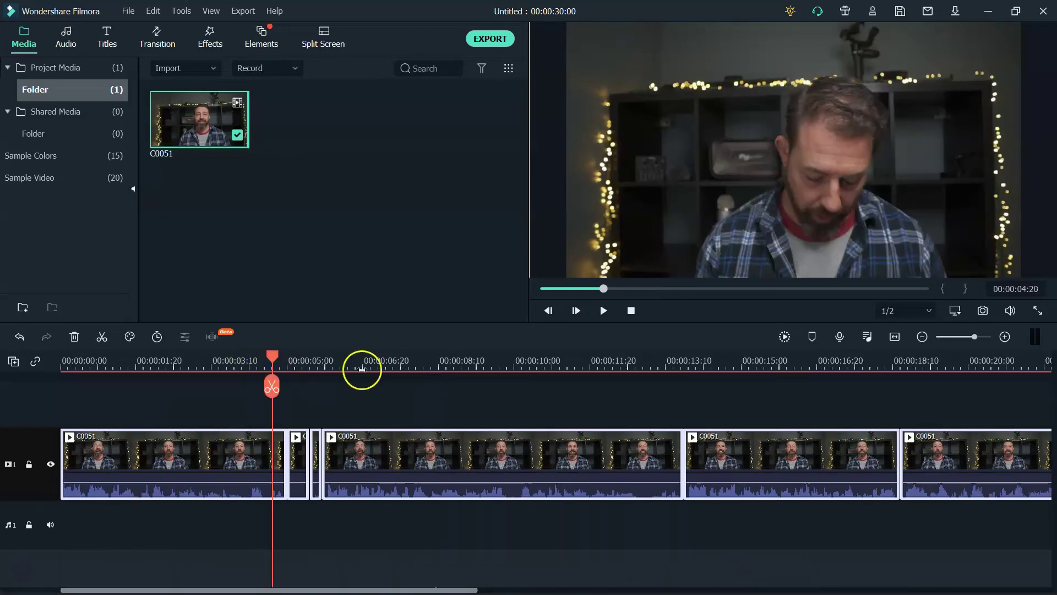
left_click_drag(271, 359, 403, 359)
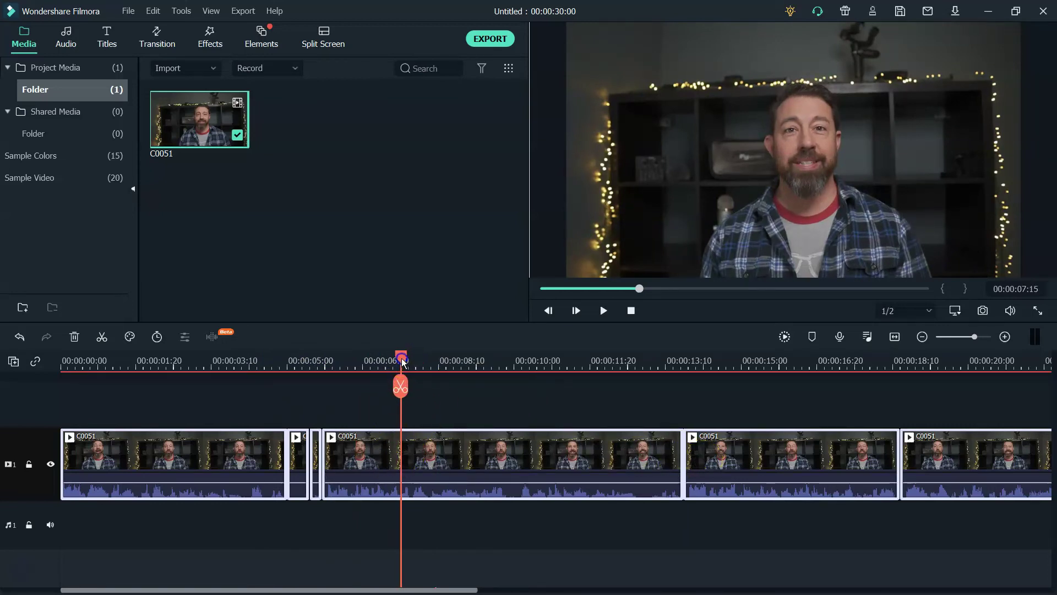
left_click_drag(403, 356, 447, 357)
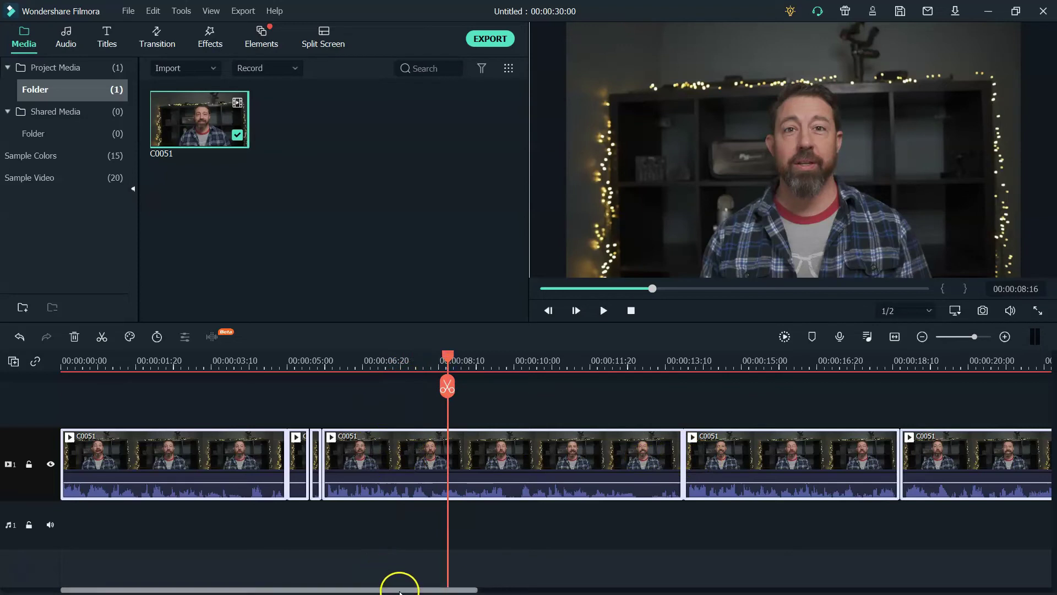
left_click_drag(400, 589, 419, 589)
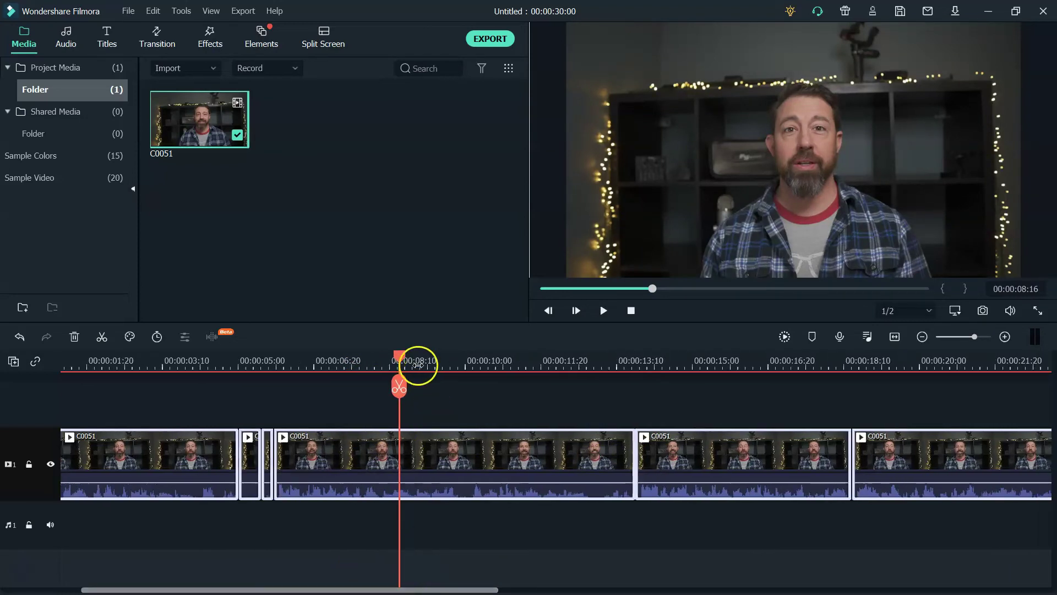
left_click_drag(401, 355, 588, 386)
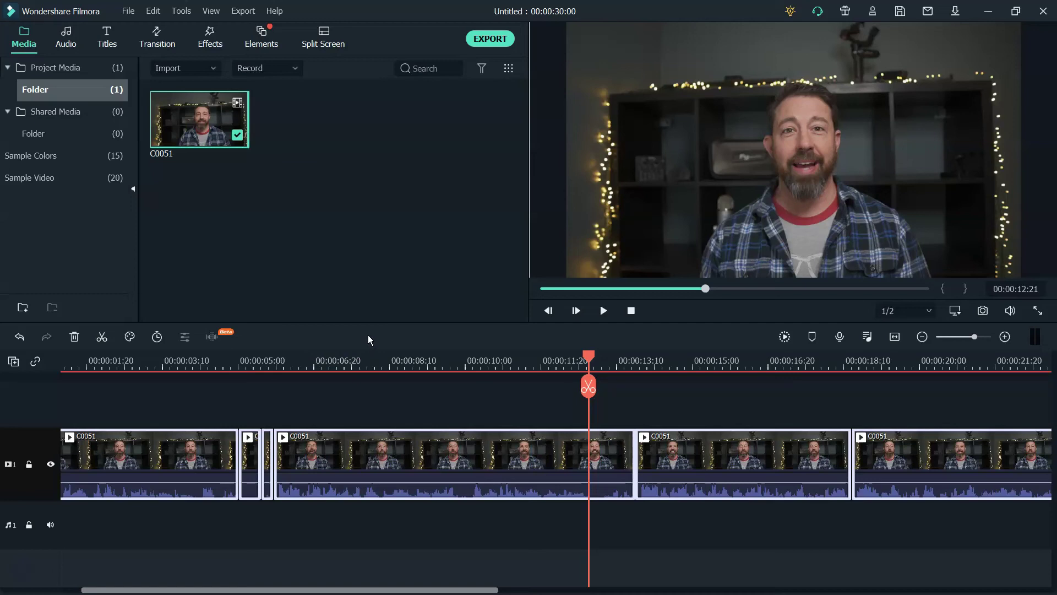
mouse_move(368, 336)
left_mouse_down()
mouse_move(358, 357)
mouse_move(316, 344)
mouse_move(298, 367)
mouse_move(326, 332)
left_mouse_up()
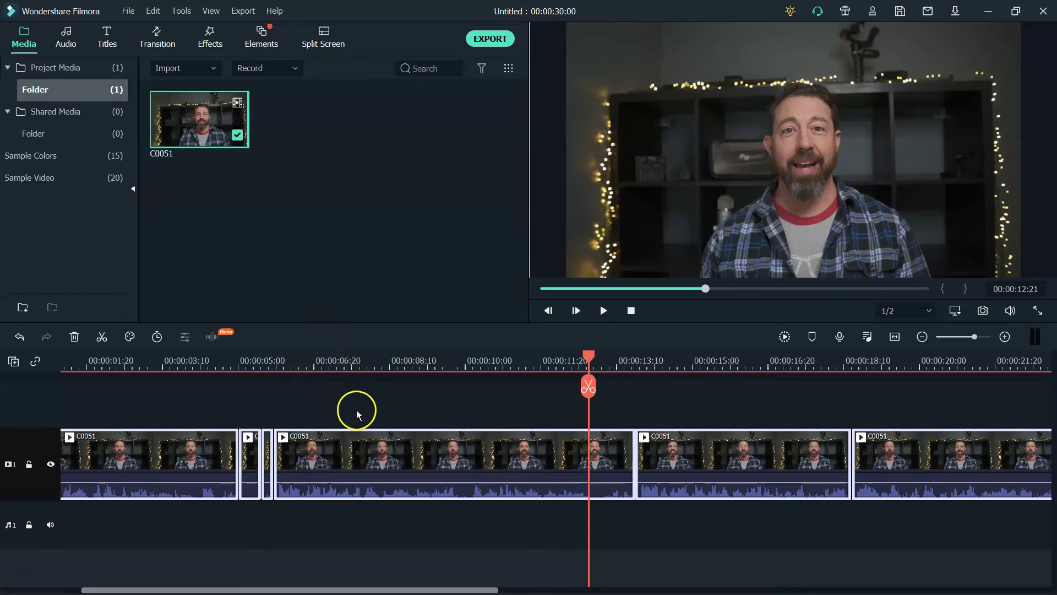